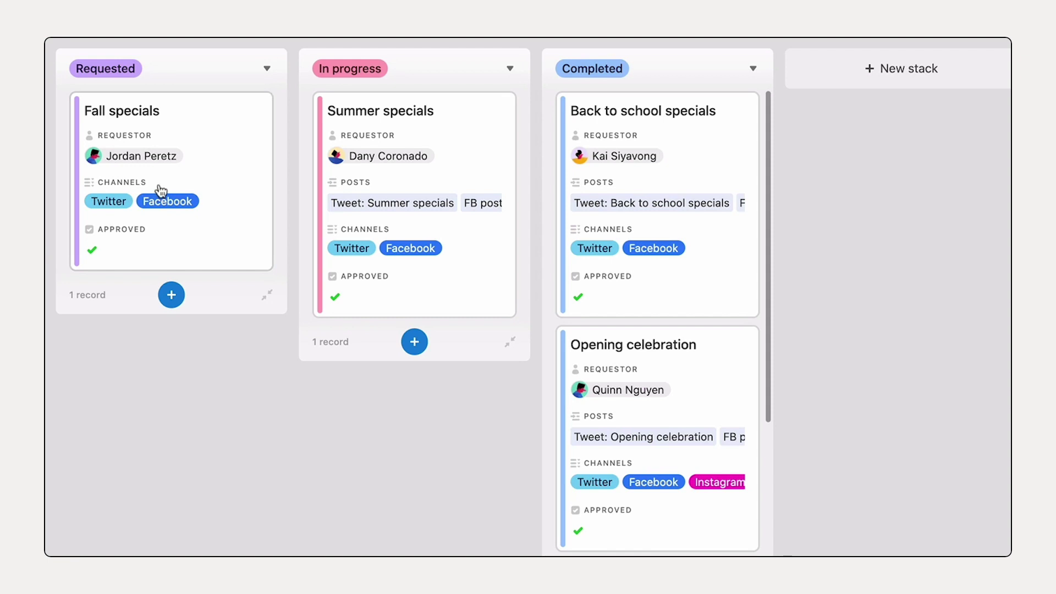
- Drag the Fall specials card from Requested into the In progress stack
left_click_drag(160, 191, 454, 182)
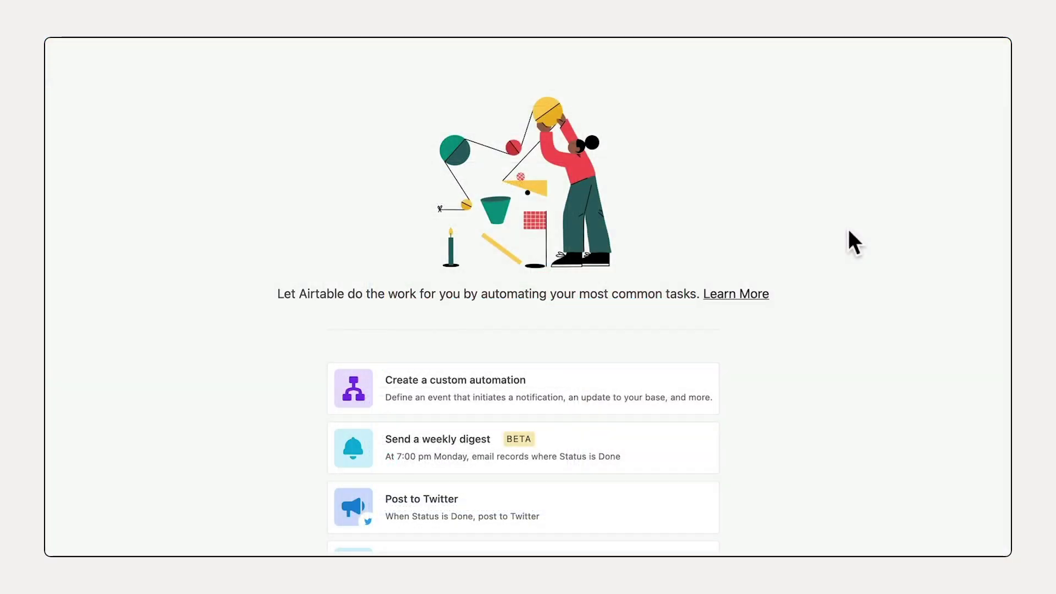
- Start a custom automation triggered when a Campaigns record matches conditions
left_click(706, 371)
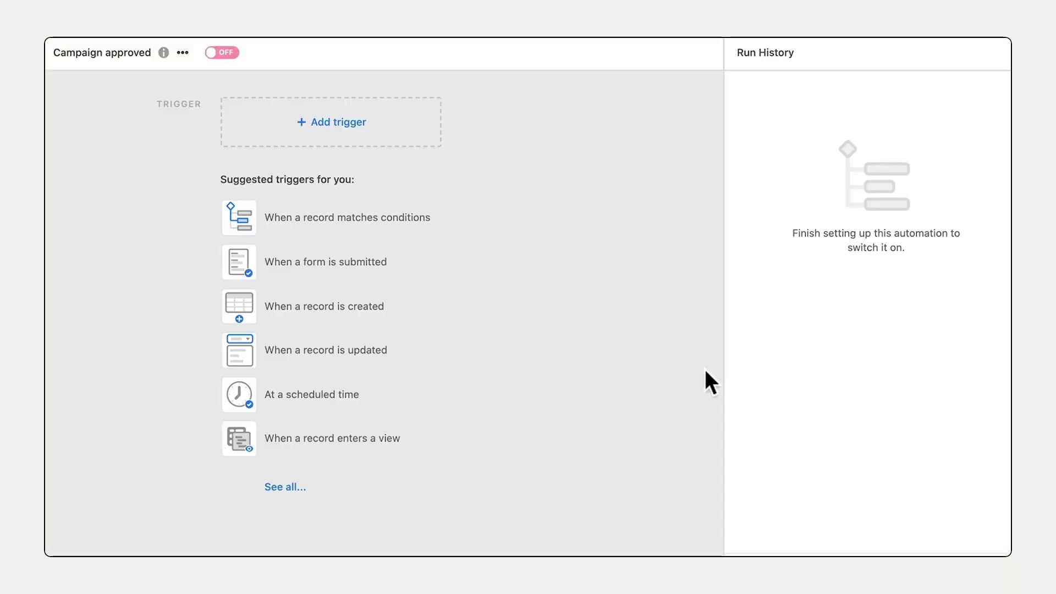
left_click(385, 134)
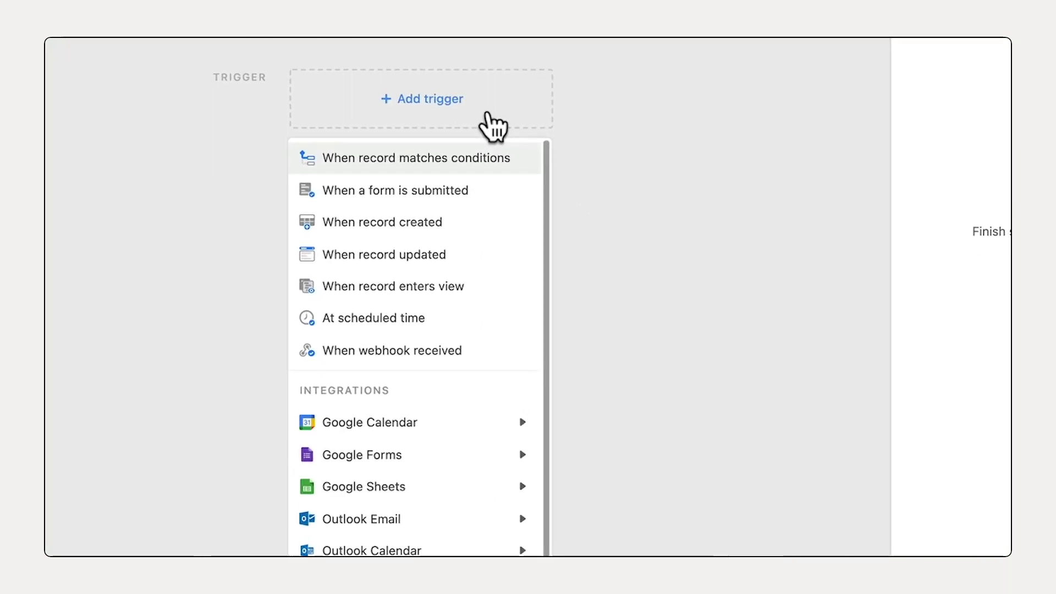
left_click(586, 165)
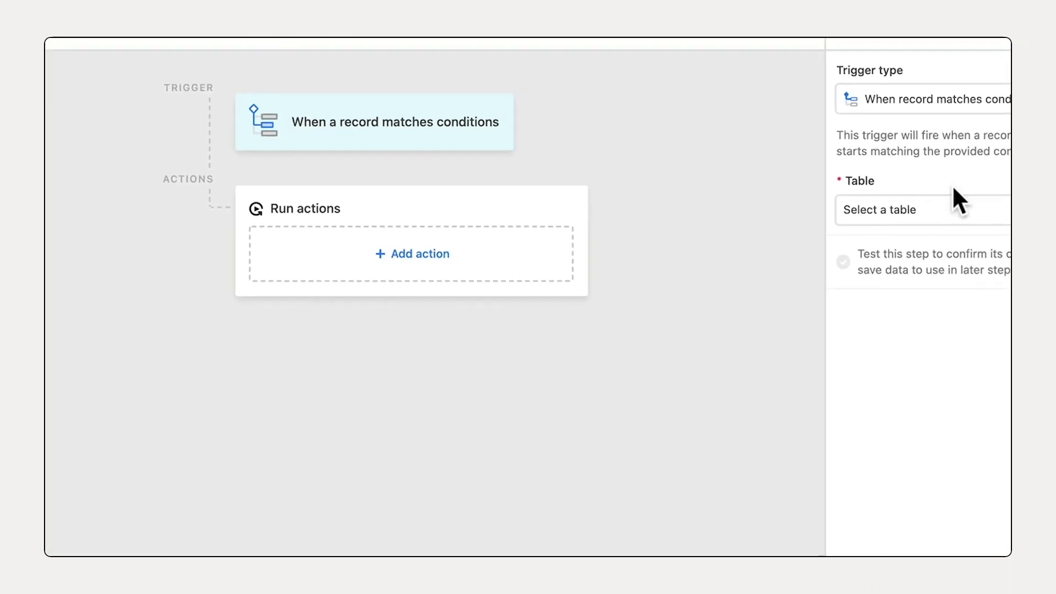
left_click(962, 221)
left_click(957, 265)
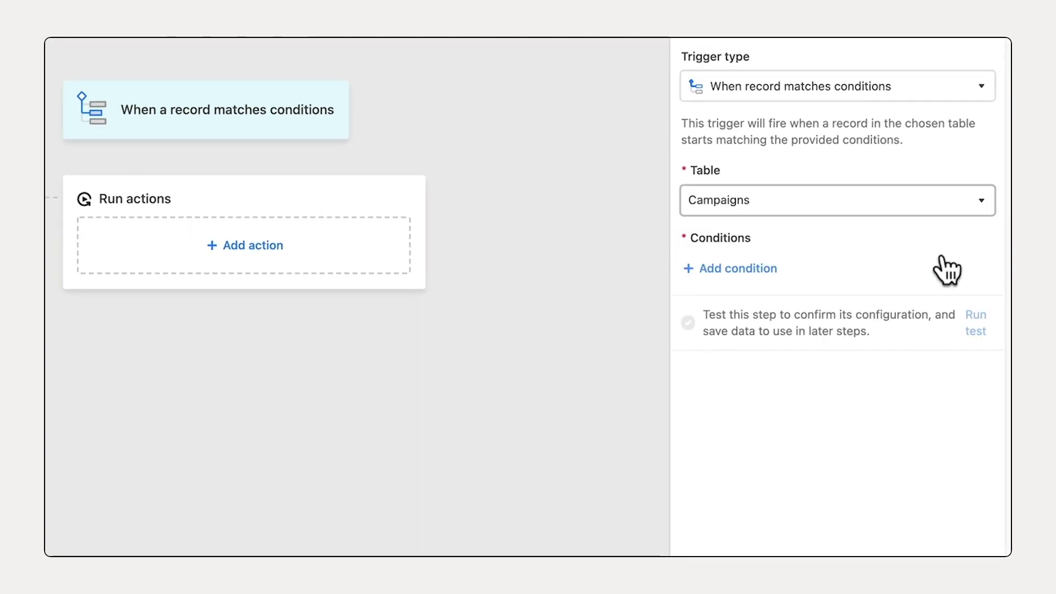
- Add trigger conditions Status is In progress and Approved is checked, then test the trigger
left_click(809, 269)
left_click(807, 270)
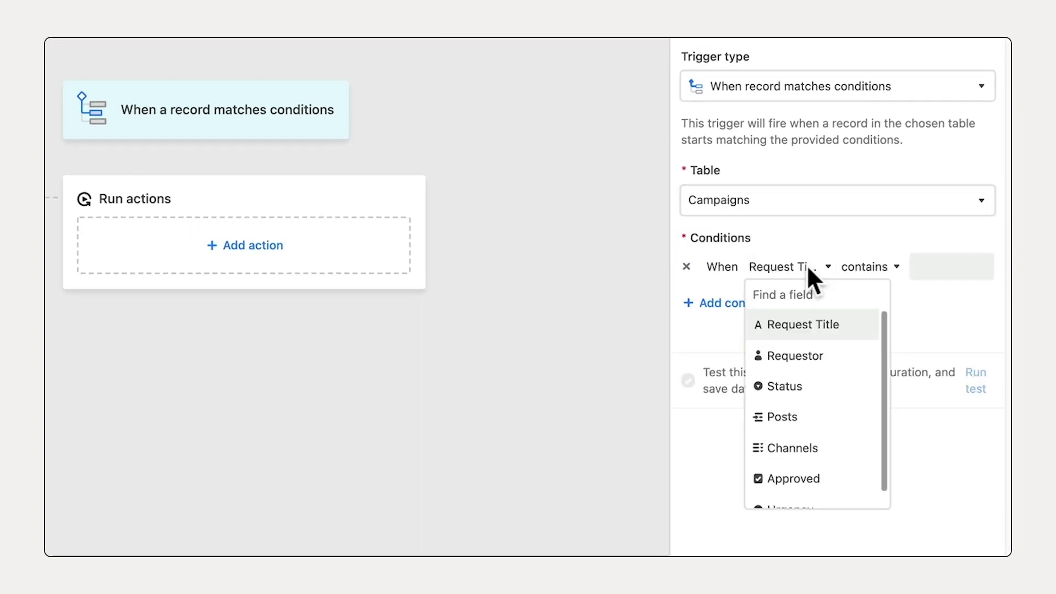
left_click(842, 387)
left_click(929, 275)
left_click(970, 357)
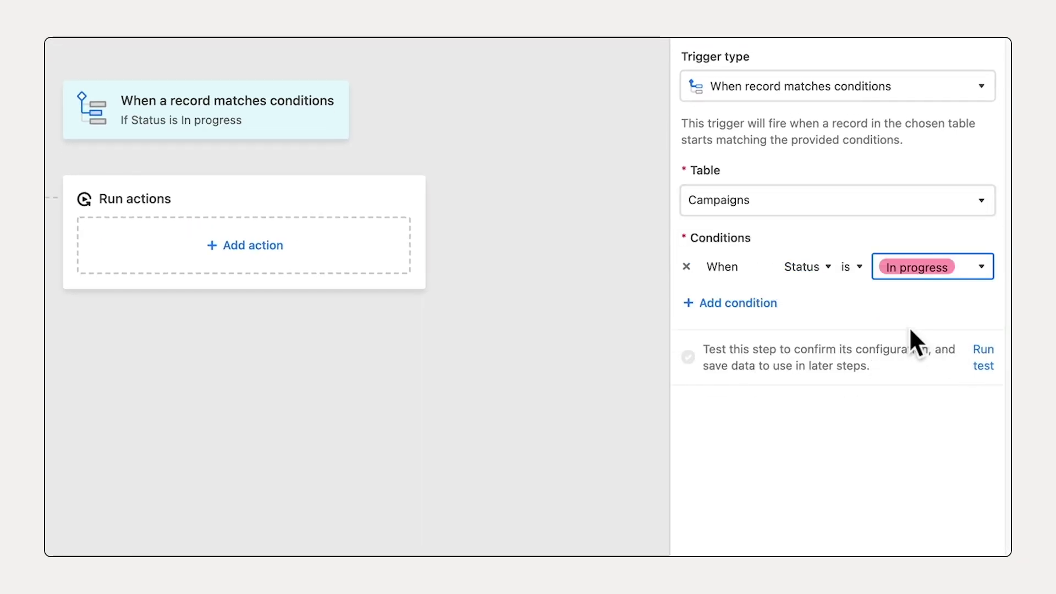
left_click(748, 304)
left_click(801, 308)
left_click(856, 506)
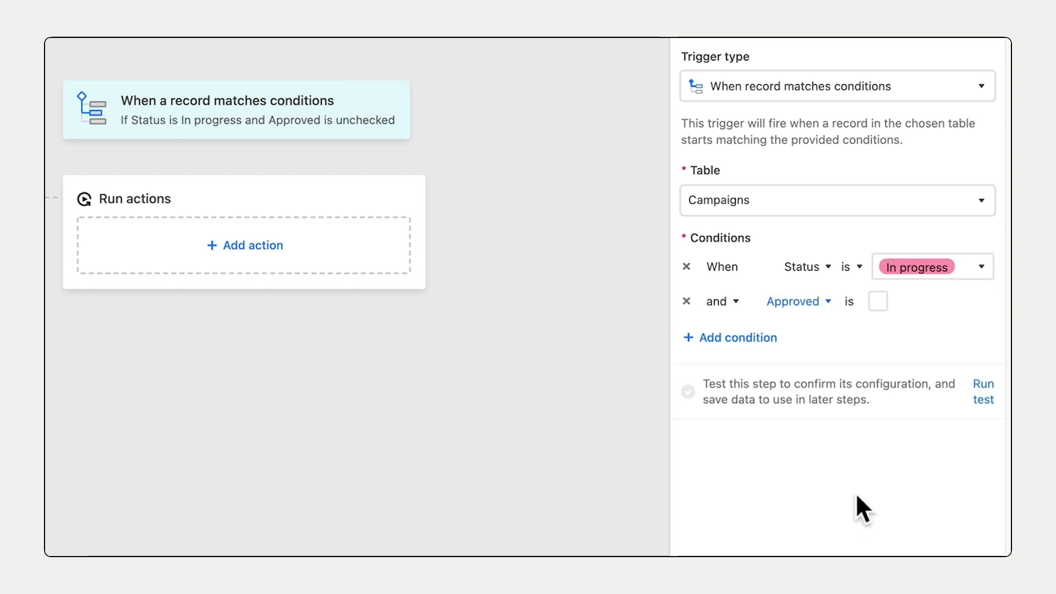
left_click(878, 301)
left_click(975, 390)
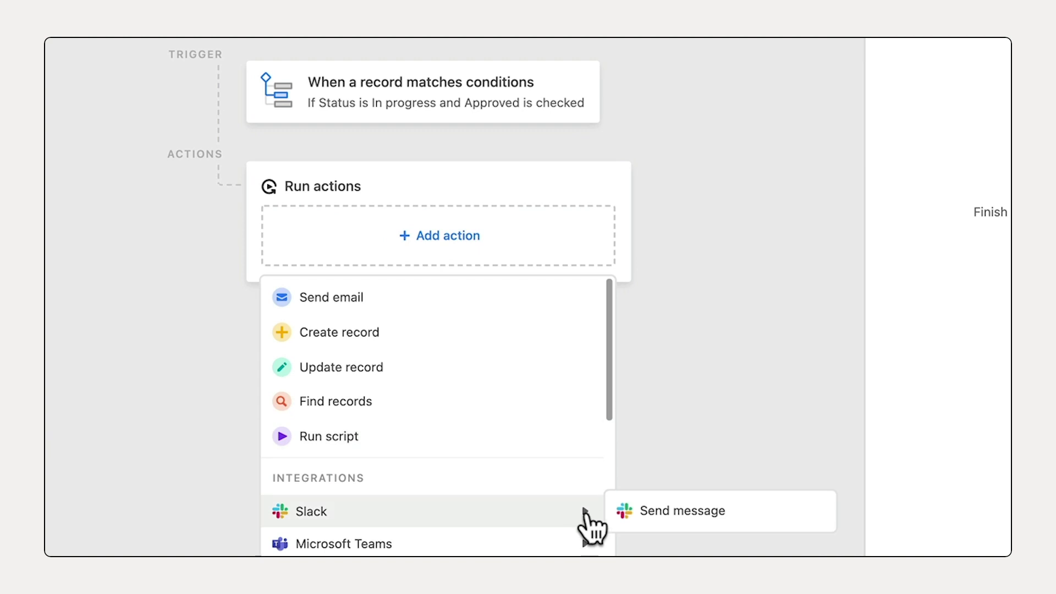
- Add a Slack Send message action posting from the workspace to #social-campaign
left_click(753, 515)
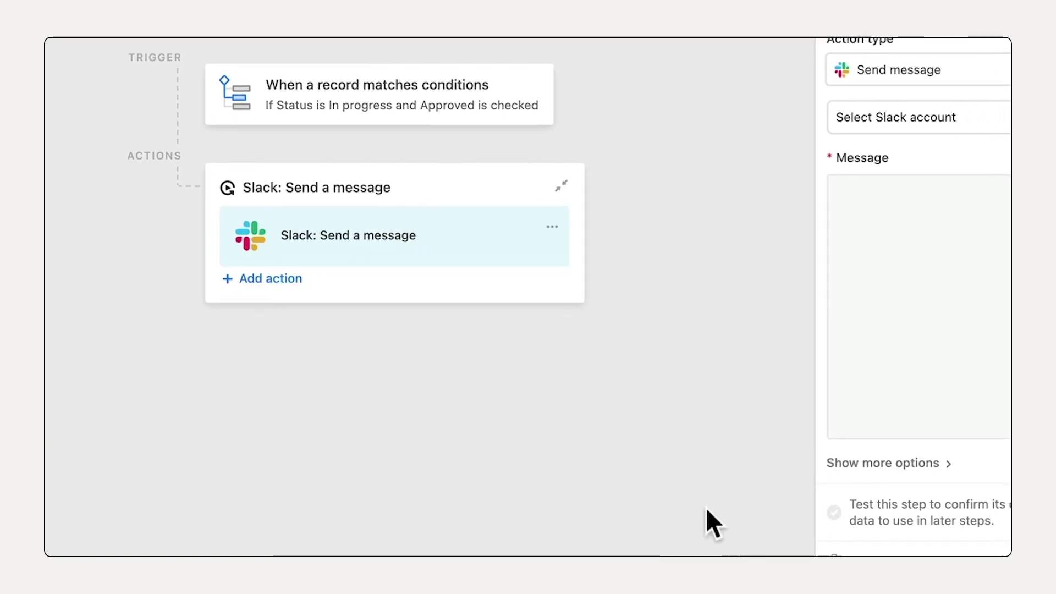
left_click(942, 126)
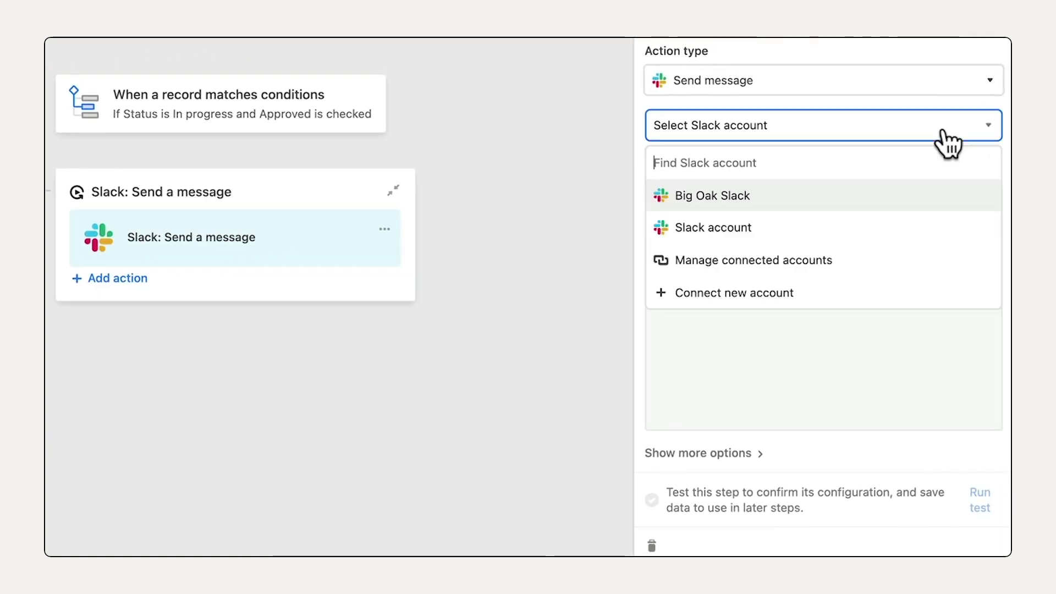
left_click(962, 196)
left_click(963, 197)
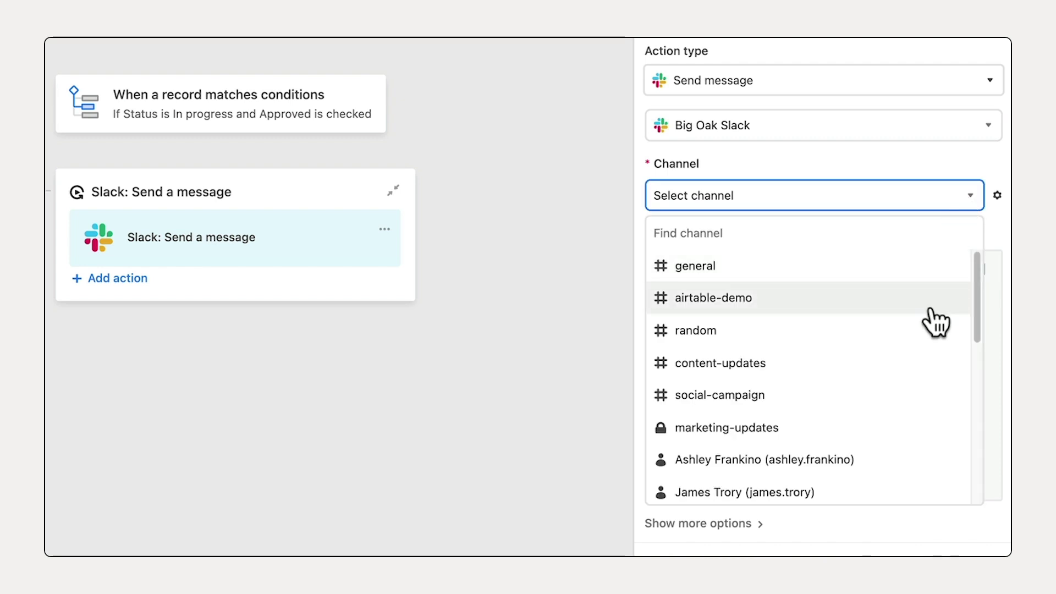
left_click(937, 399)
- Write the message 'The campaign [Request Title] requested by… is now in progress.' with Channels and view-link lines
type("The cam")
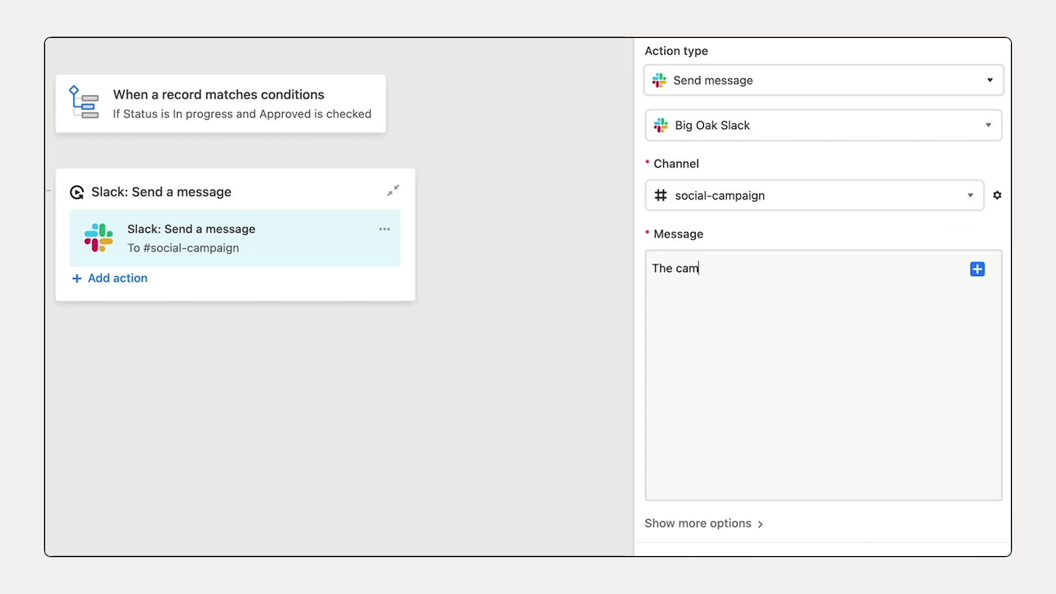
type("paign")
left_click(978, 269)
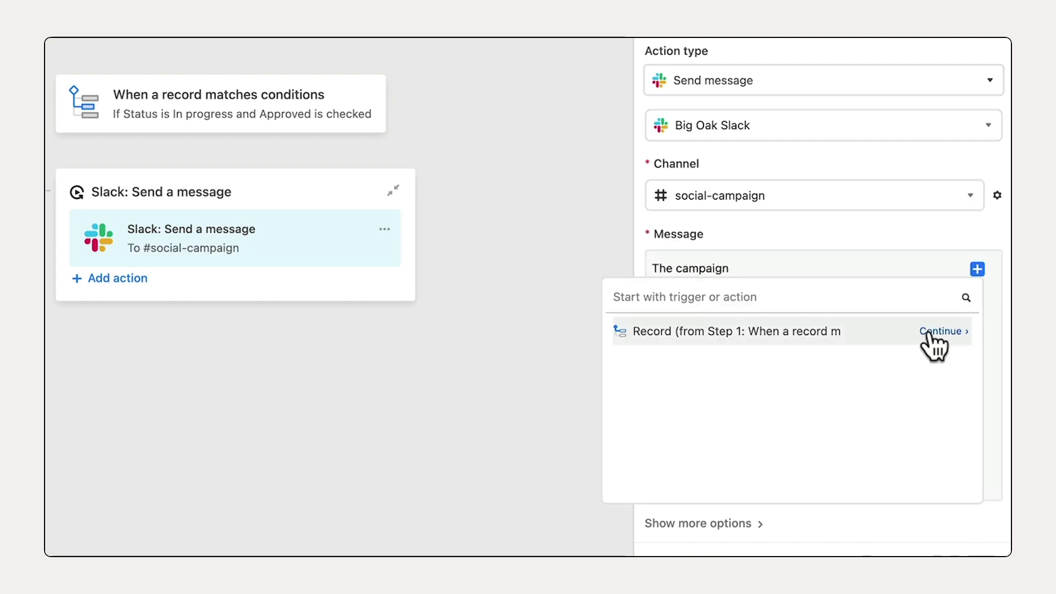
left_click(930, 332)
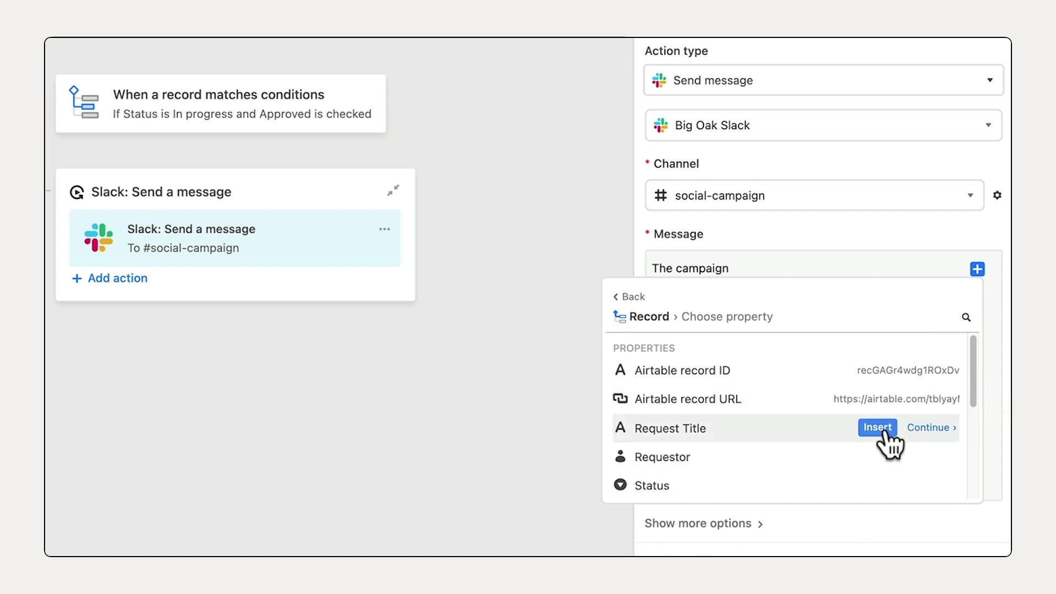
left_click(878, 428)
type("requested by")
type("is now in progress.")
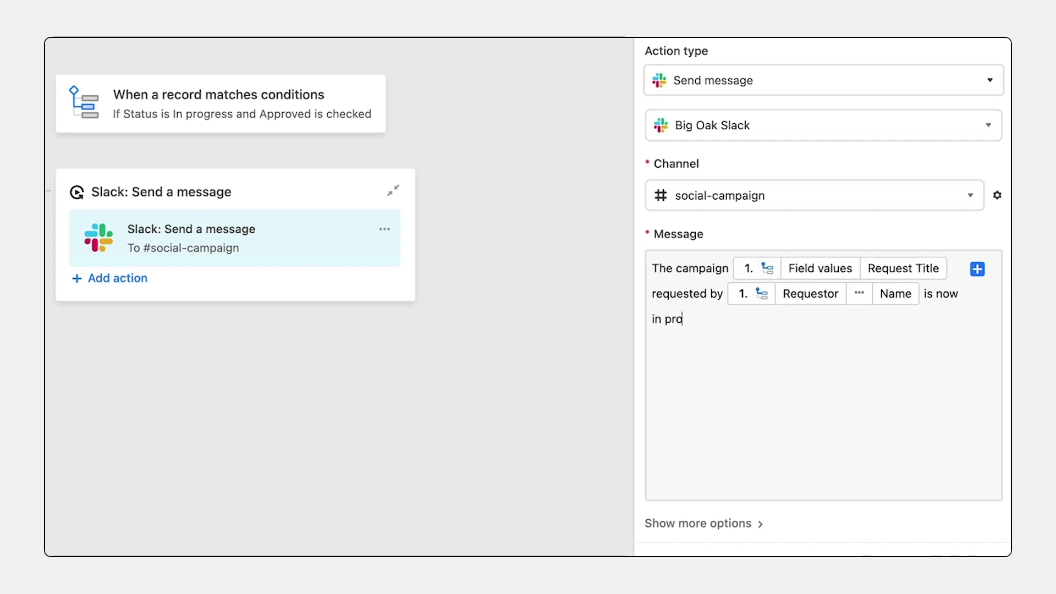
key("Return")
key("Return")
type("Channels:")
key("Return")
key("Return")
type("View")
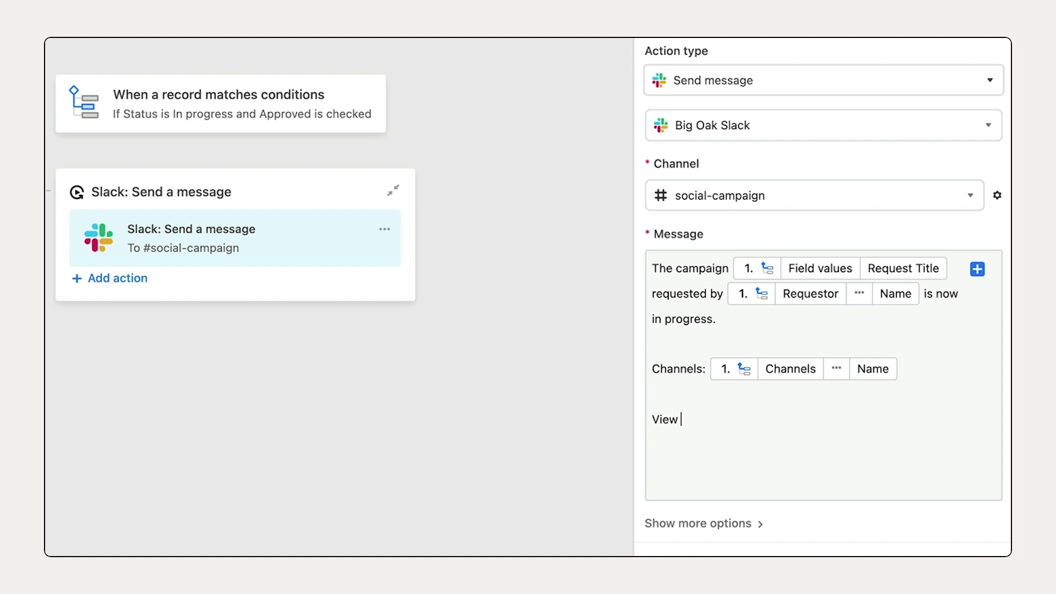
type(" campaig")
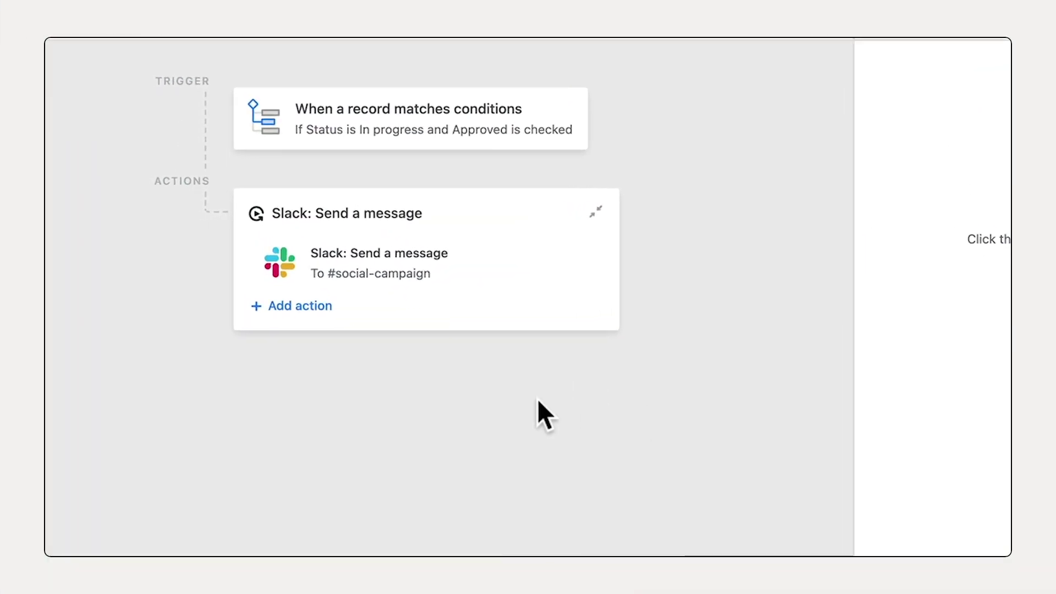
- Add a Create record action that creates a record in the Posts table
left_click(320, 308)
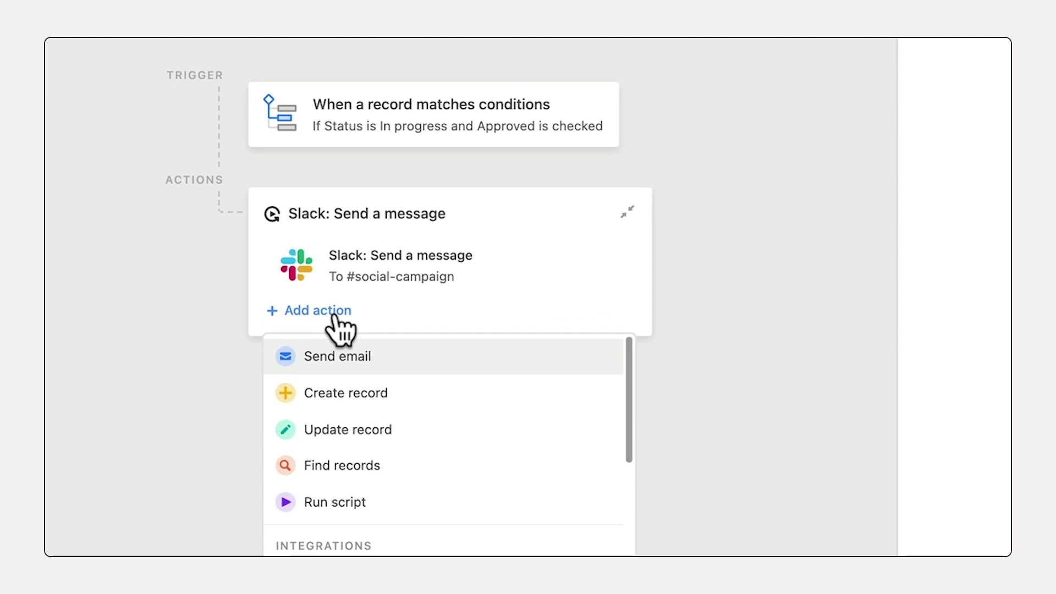
left_click(514, 404)
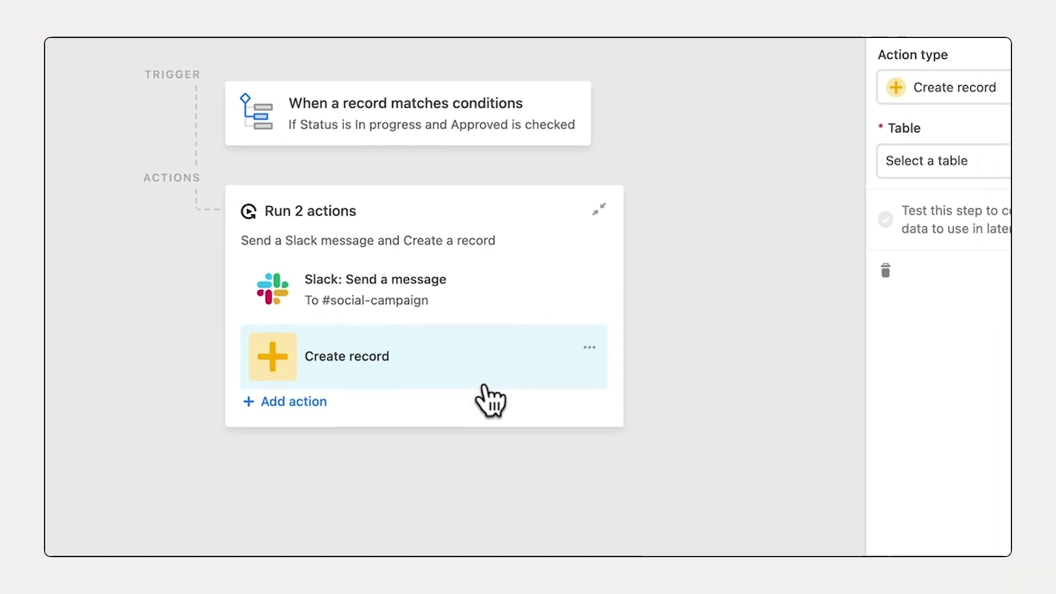
left_click(848, 156)
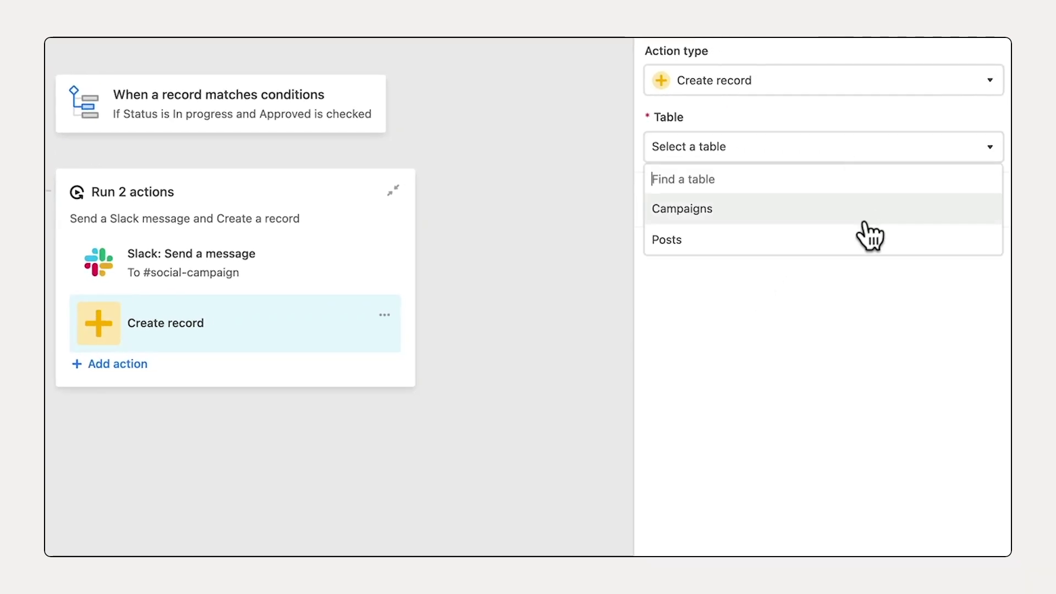
left_click(865, 239)
- Fill the new post's Name with 'Tweet', Campaign with the Request Title token, and Status with Drafting
left_click(705, 208)
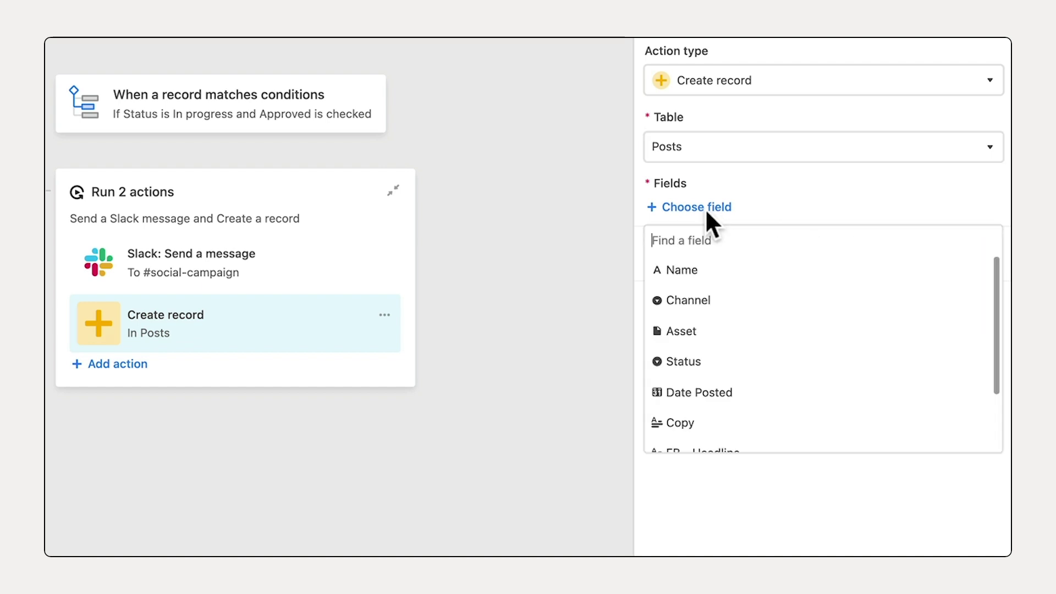
left_click(758, 270)
type("Tweet: 1. Field values Request Title")
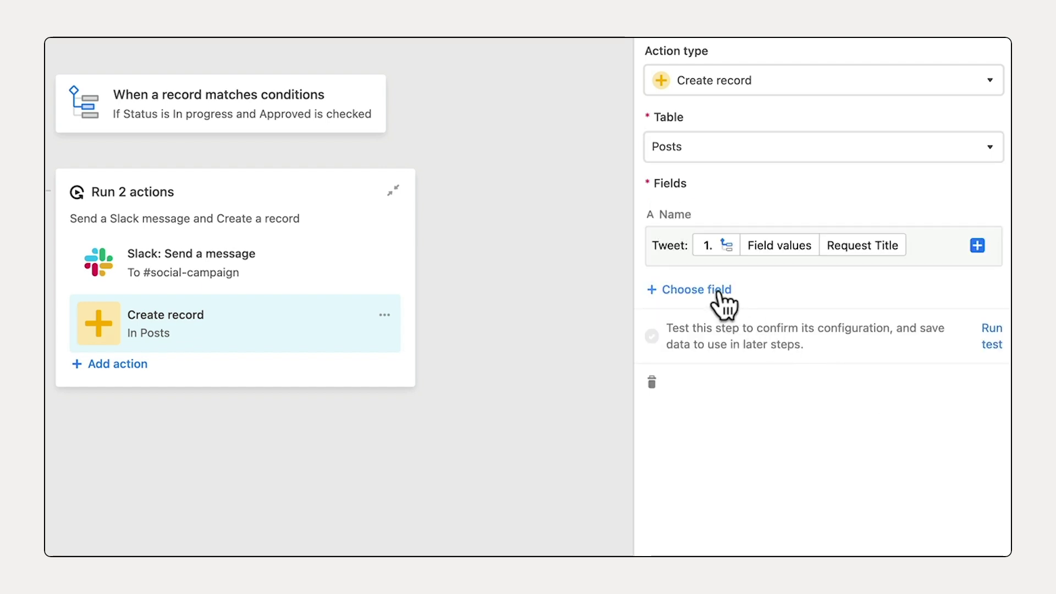
left_click(717, 287)
type("Cam")
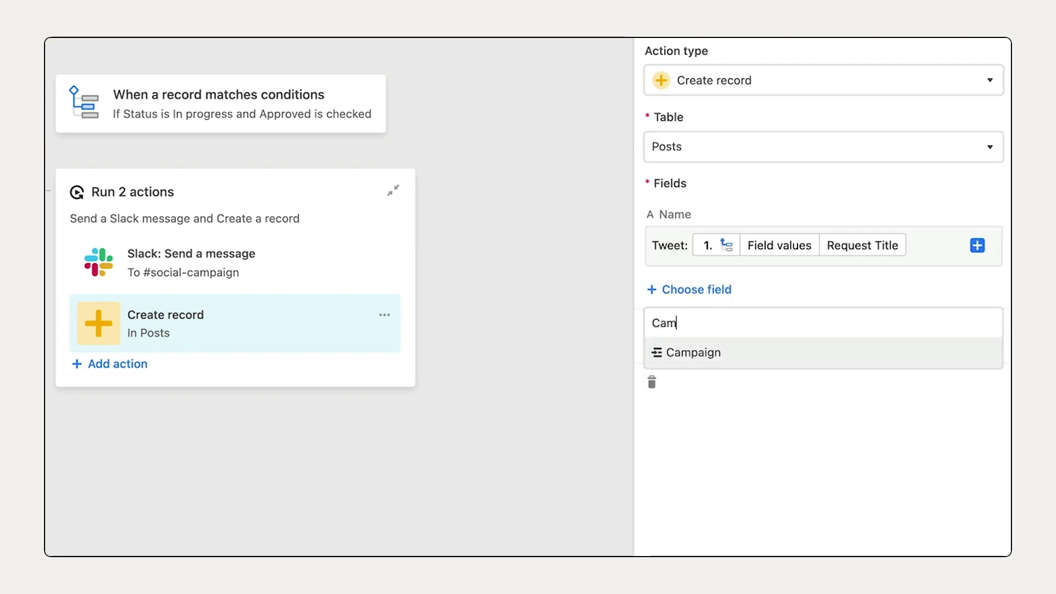
left_click(837, 355)
left_click(978, 347)
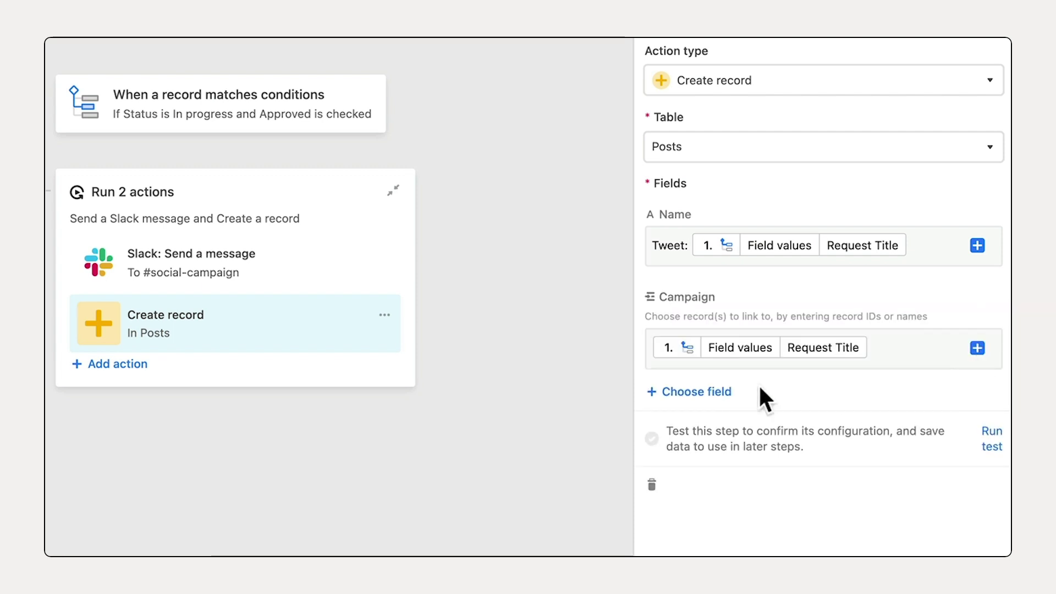
left_click(715, 392)
type("stat")
left_click(828, 377)
type("Drafting")
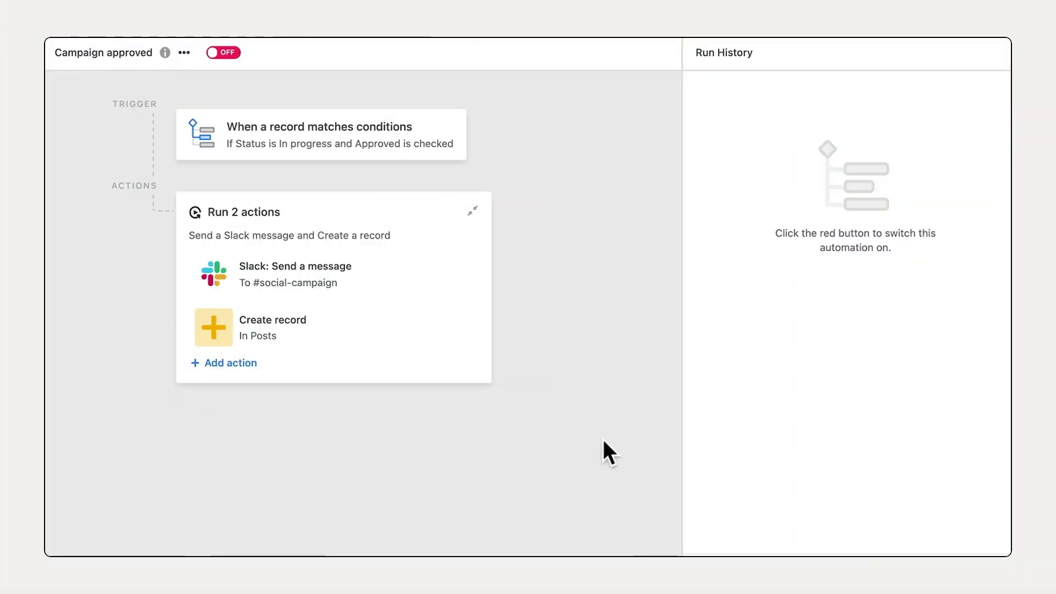
- Add a Run script action and test the script successfully
left_click(196, 362)
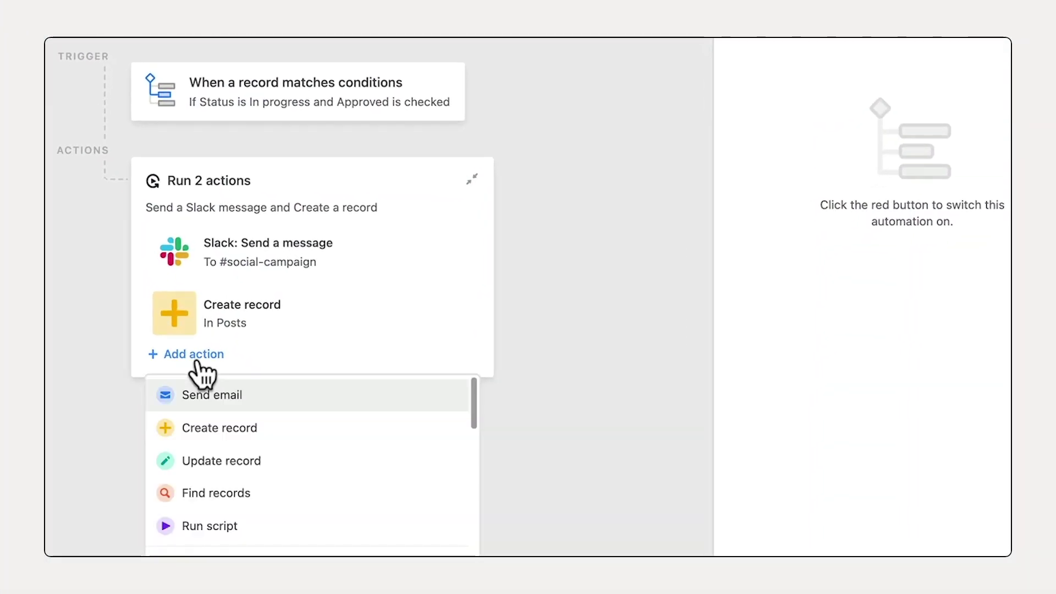
left_click(354, 526)
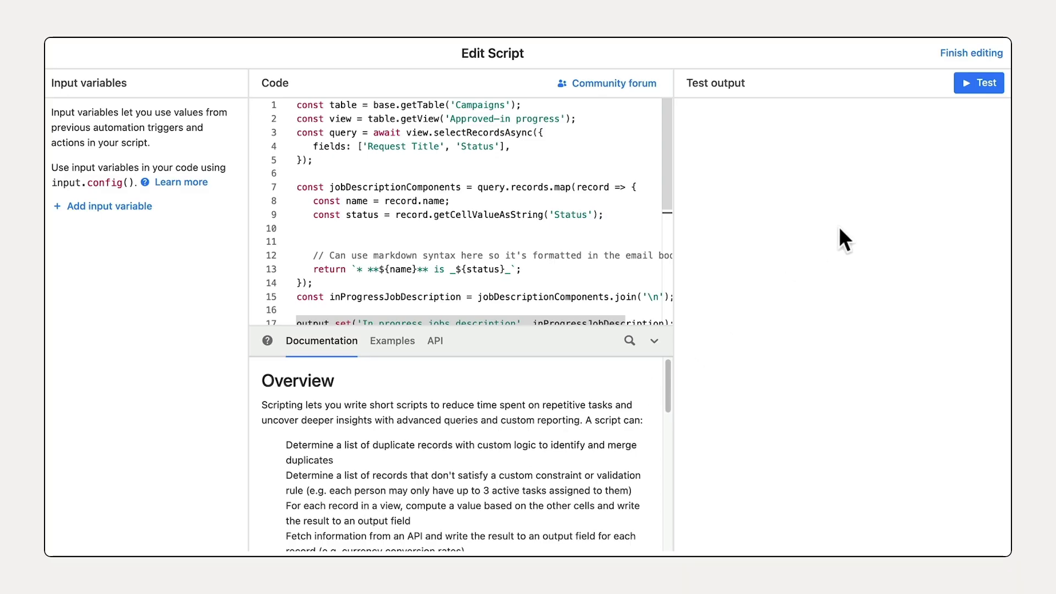
left_click(985, 89)
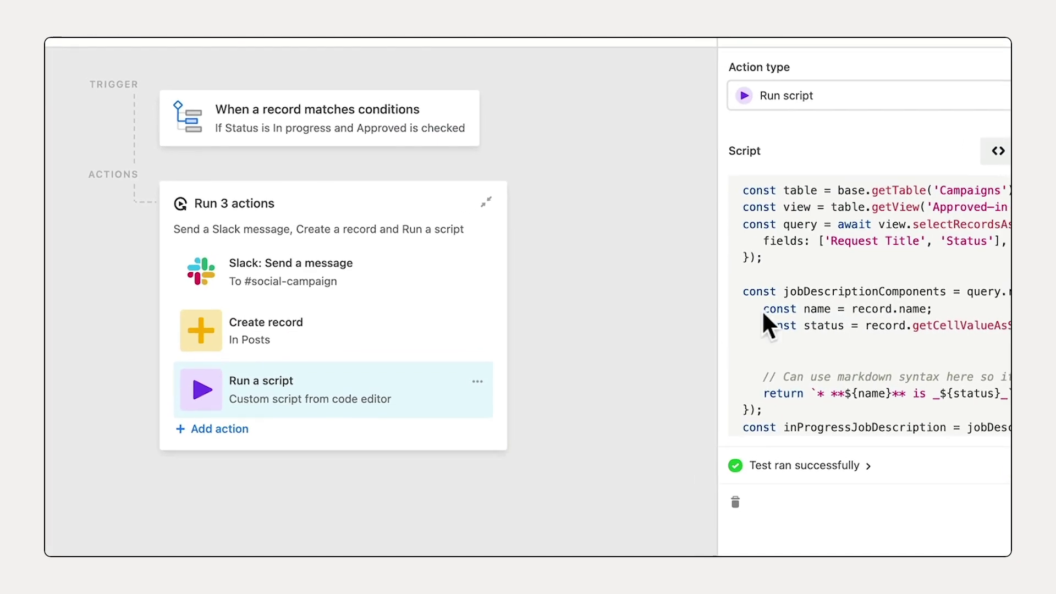
left_click(241, 428)
- Add a Send email action to the campaign managers' address with subject 'All campaigns in progress'
left_click(360, 466)
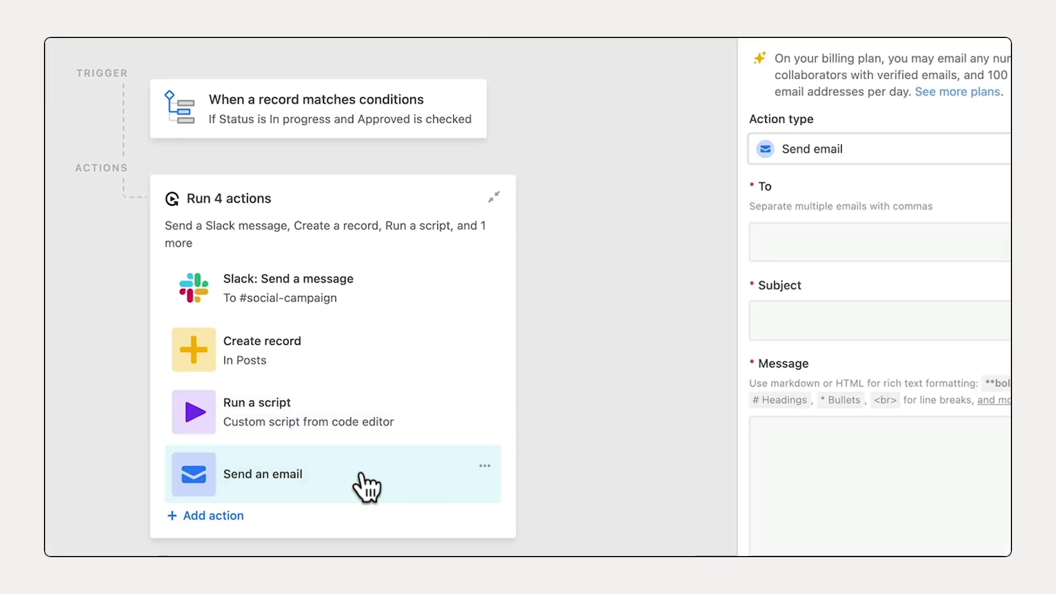
left_click(881, 242)
type("campaign-managers@example.com")
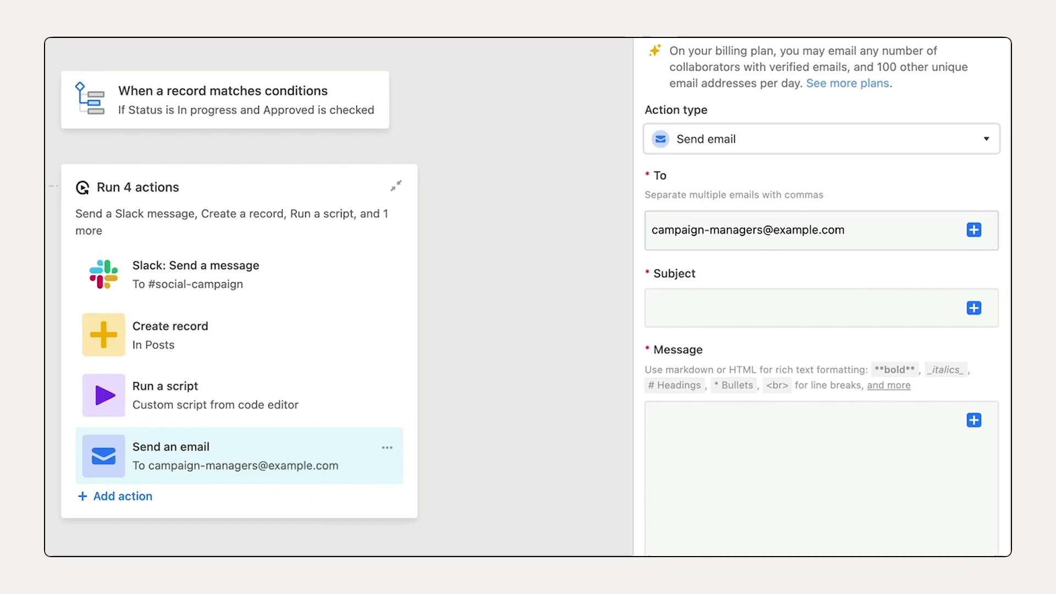
left_click(798, 308)
type("All campaigns in progress")
- Write the email body announcing the new campaign and link, ending with the script's In progress jobs description
scroll(820, 330, "down", 3)
left_click(798, 330)
type("There is a new c")
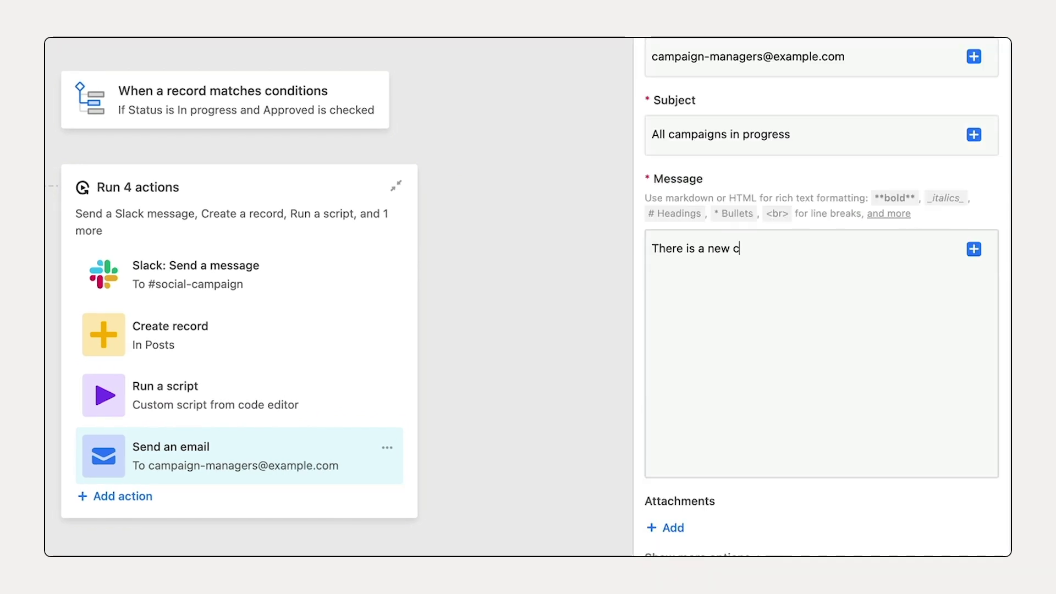
type("ampaign in progress: 1. Field values Request Title Link to new campaign:")
key("Return")
key("Return")
type("Here is the full list of all campaigns in")
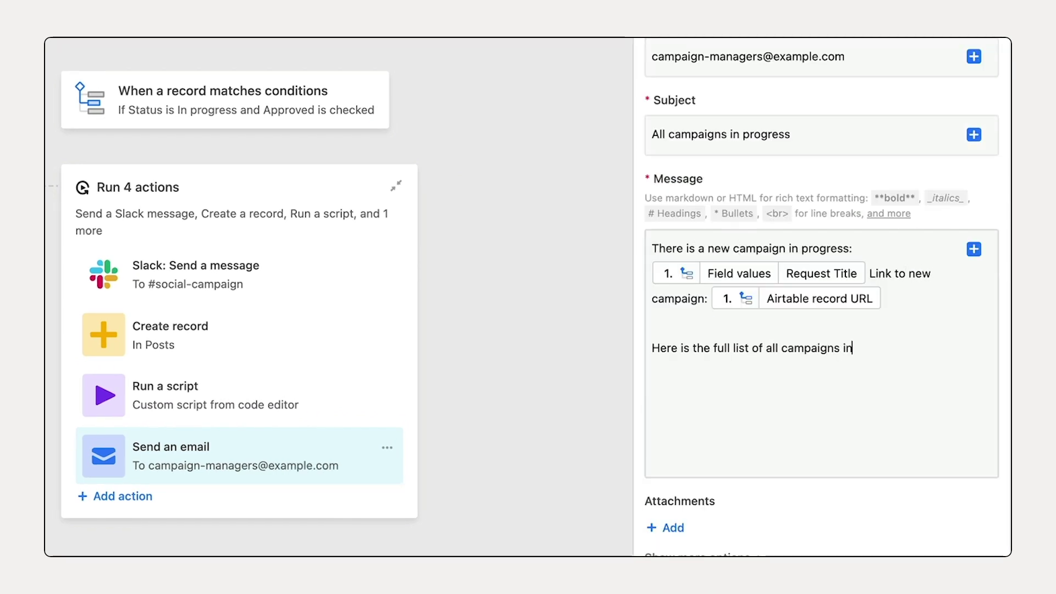
type(" progress.")
left_click(974, 249)
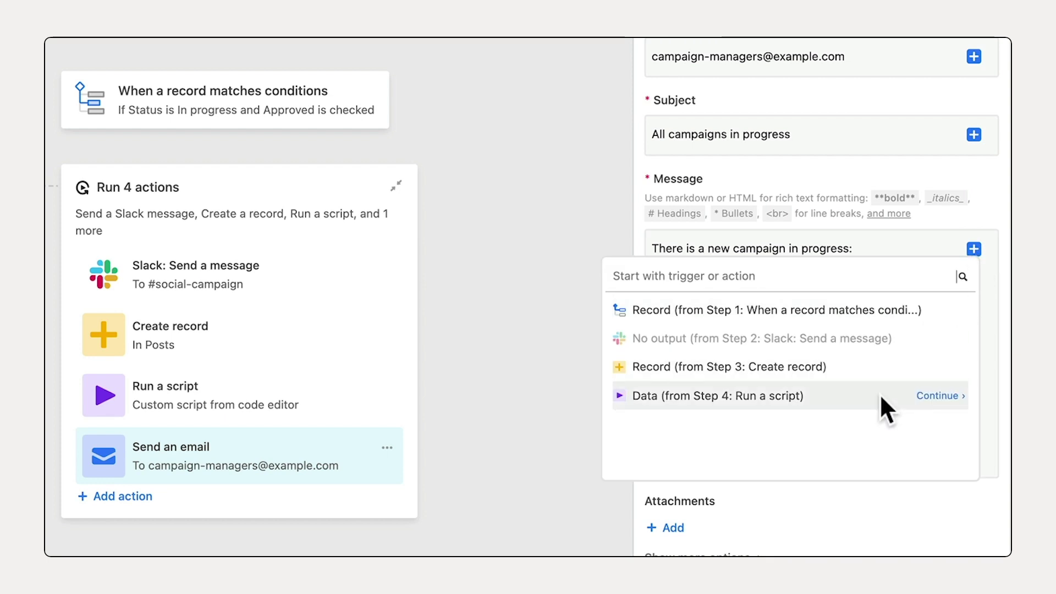
left_click(936, 396)
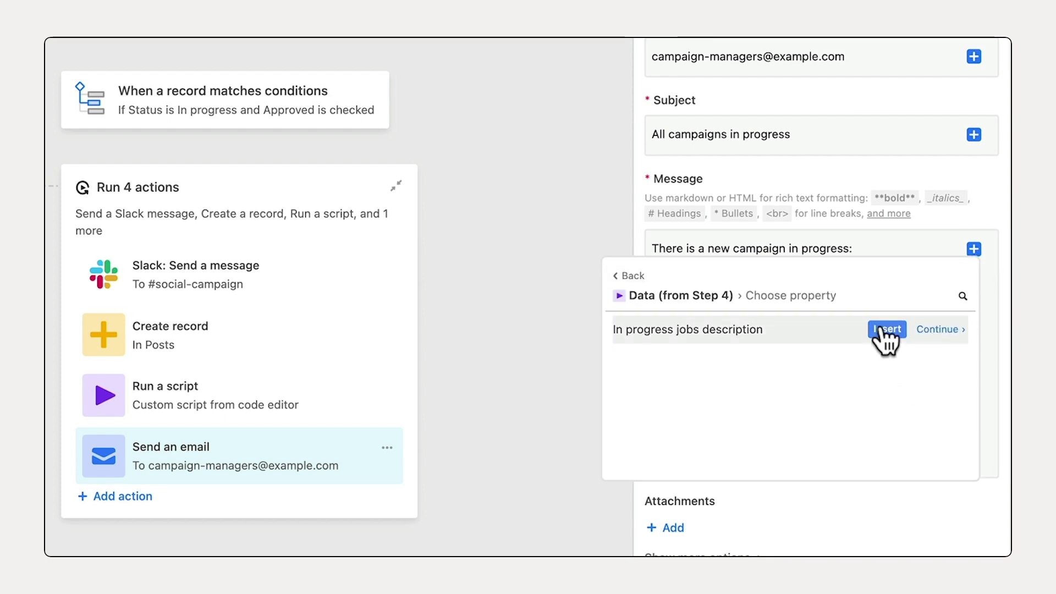
left_click(883, 330)
scroll(882, 332, "down", 3)
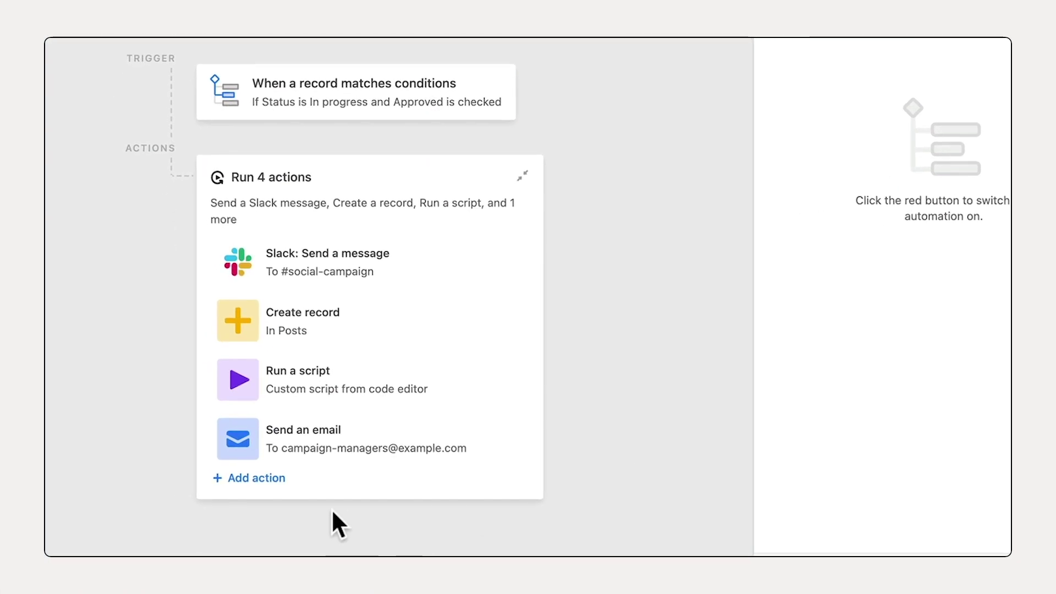
- Add a Google Calendar Create event action using the linked account and the Campaigns calendar
left_click(234, 486)
scroll(322, 423, "down", 2)
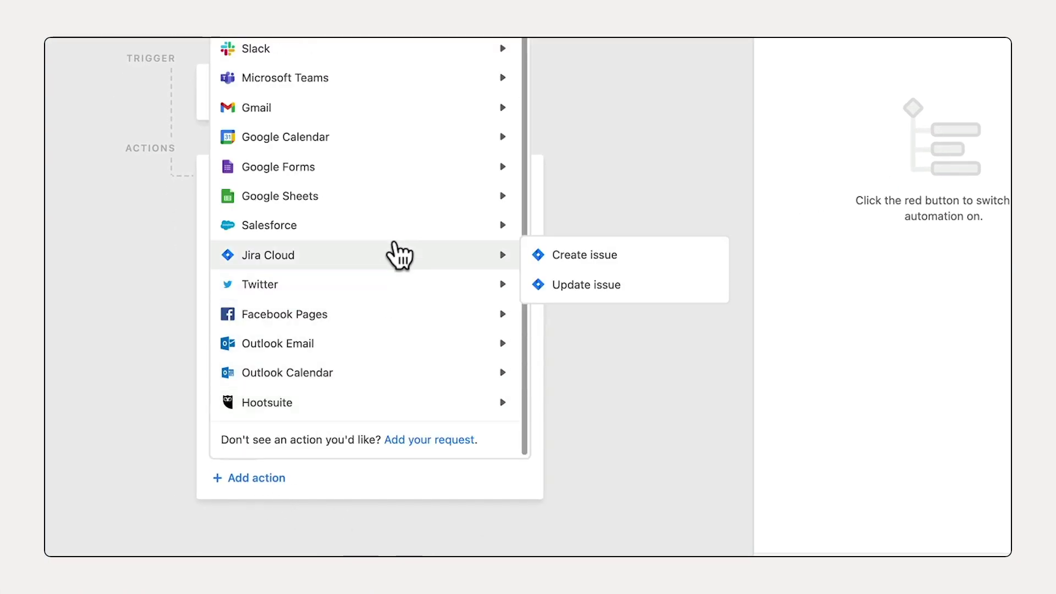
mouse_move(415, 144)
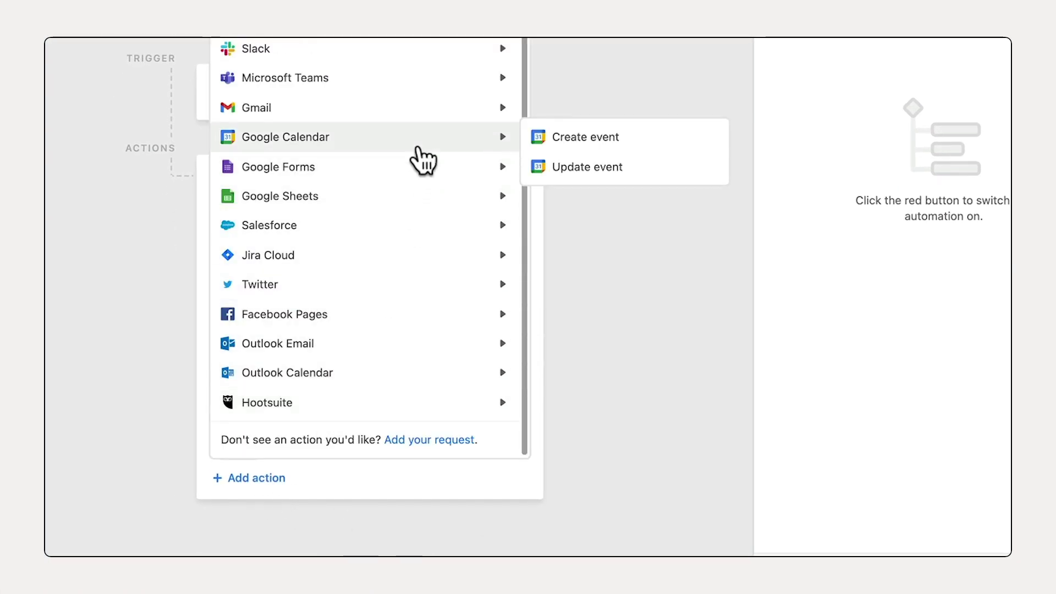
left_click(668, 138)
left_click(932, 142)
left_click(902, 201)
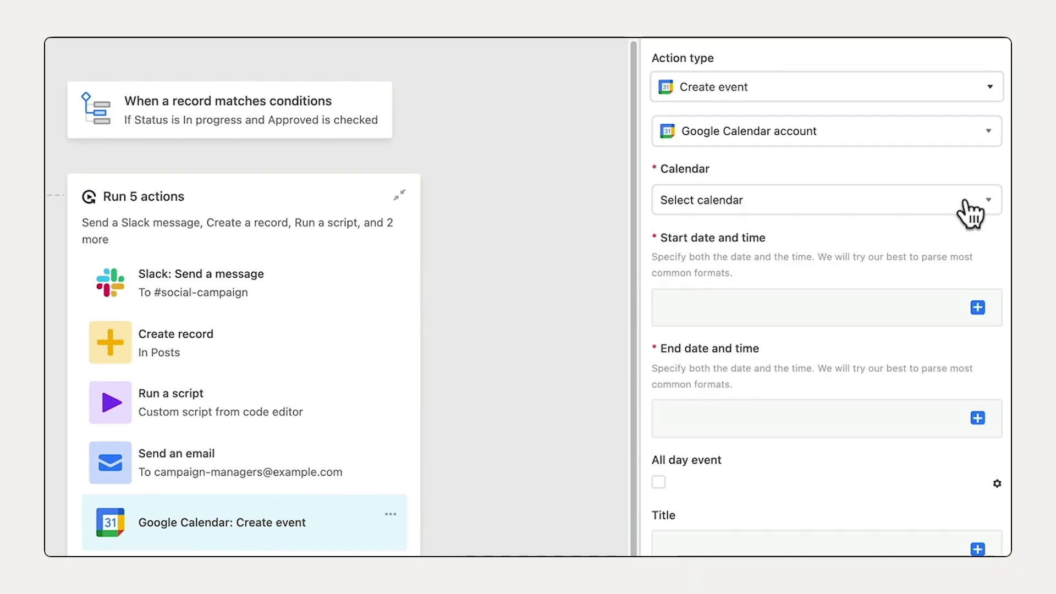
left_click(903, 201)
left_click(957, 297)
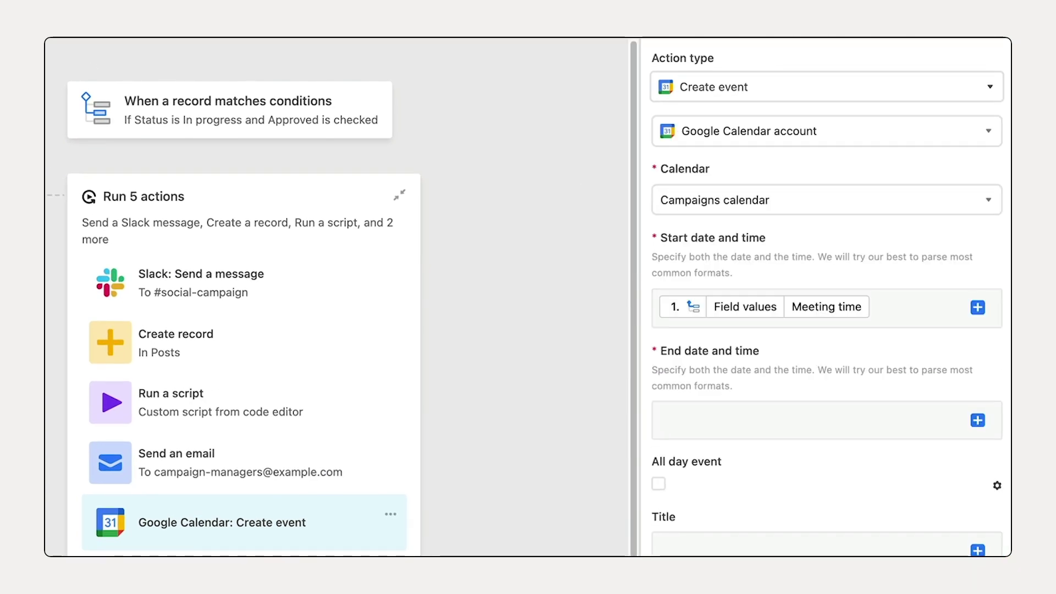
scroll(825, 297, "down", 3)
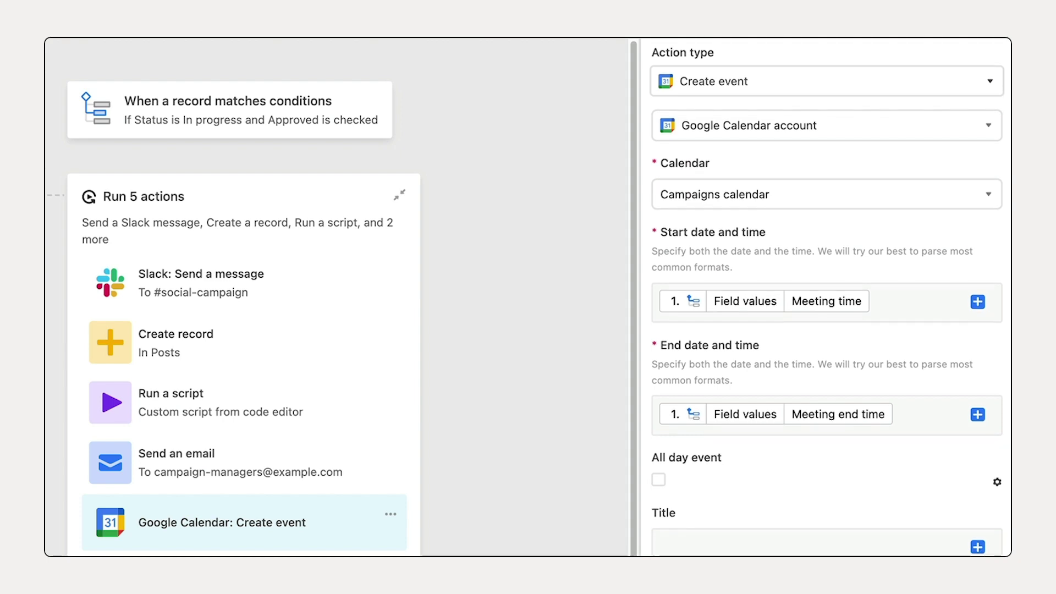
scroll(825, 297, "down", 8)
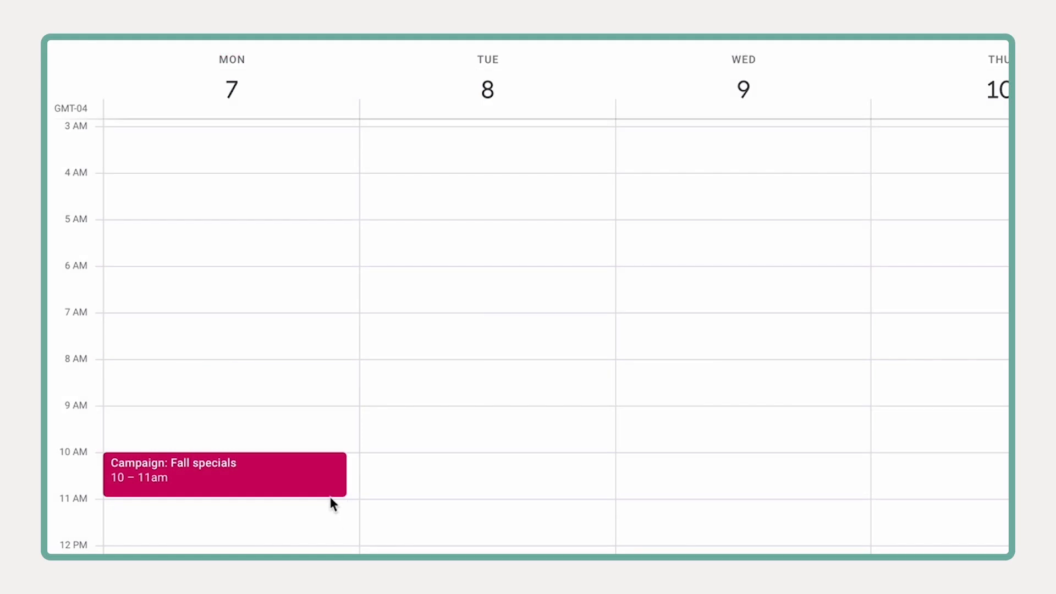
left_click(308, 469)
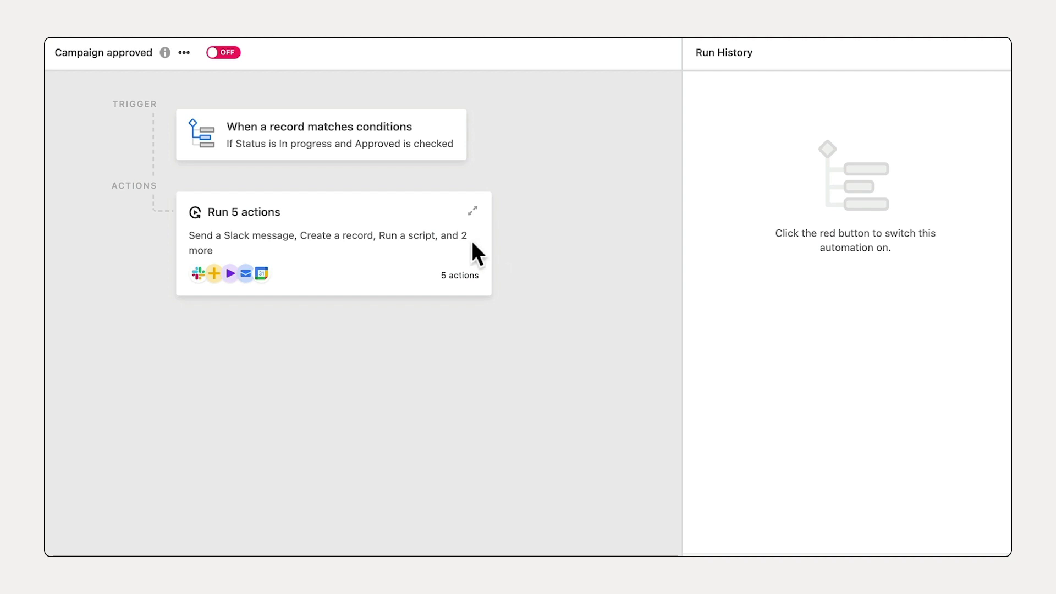
- Flip the Campaign approved automation's toggle from OFF to ON
left_click(224, 53)
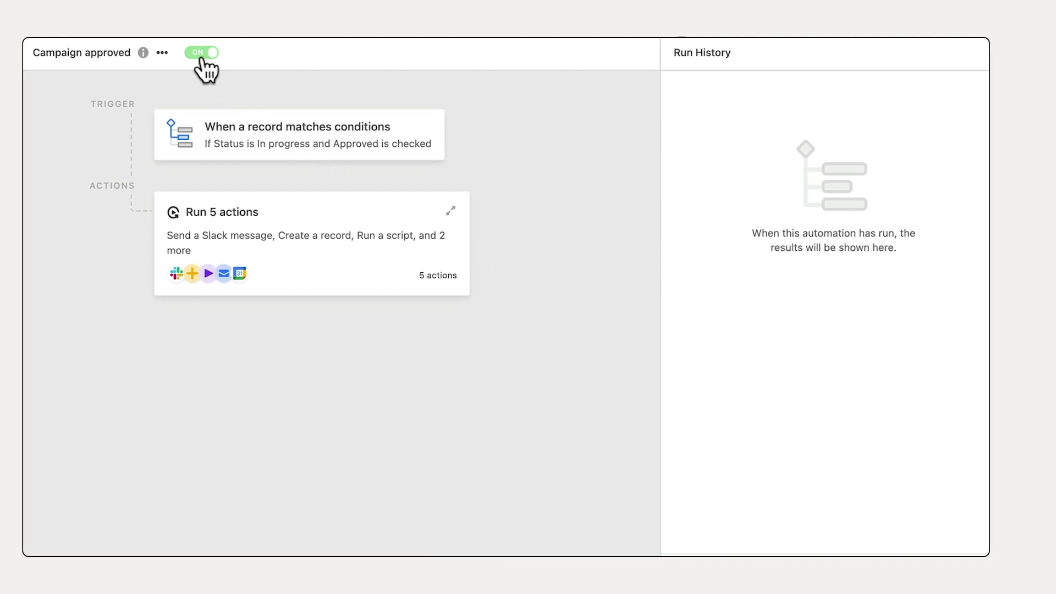